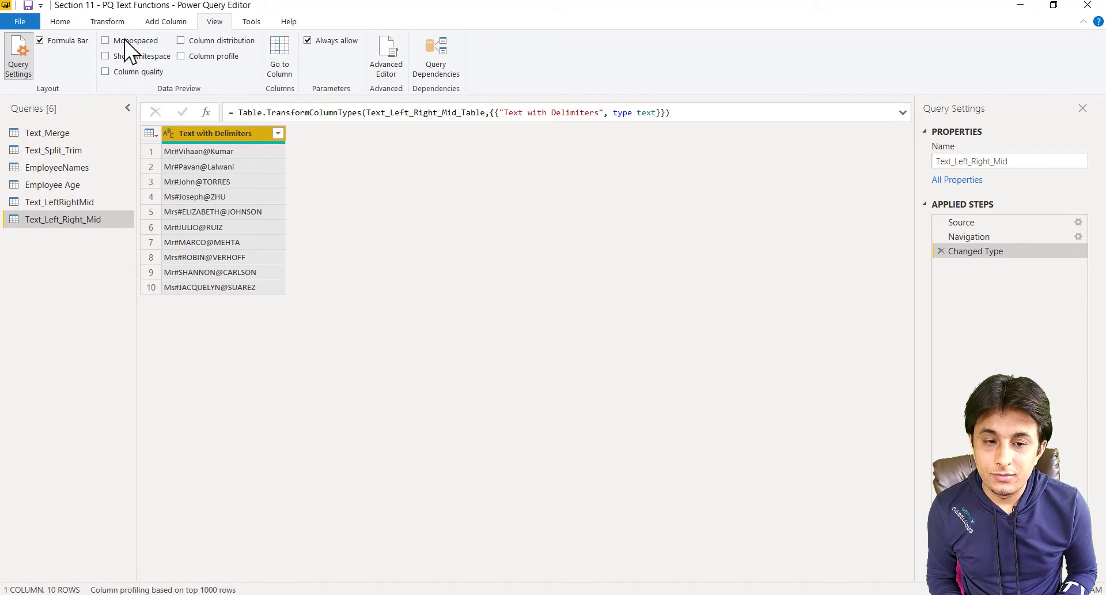
Open the Add Column Extract menu to see the text extraction options
left_click(164, 22)
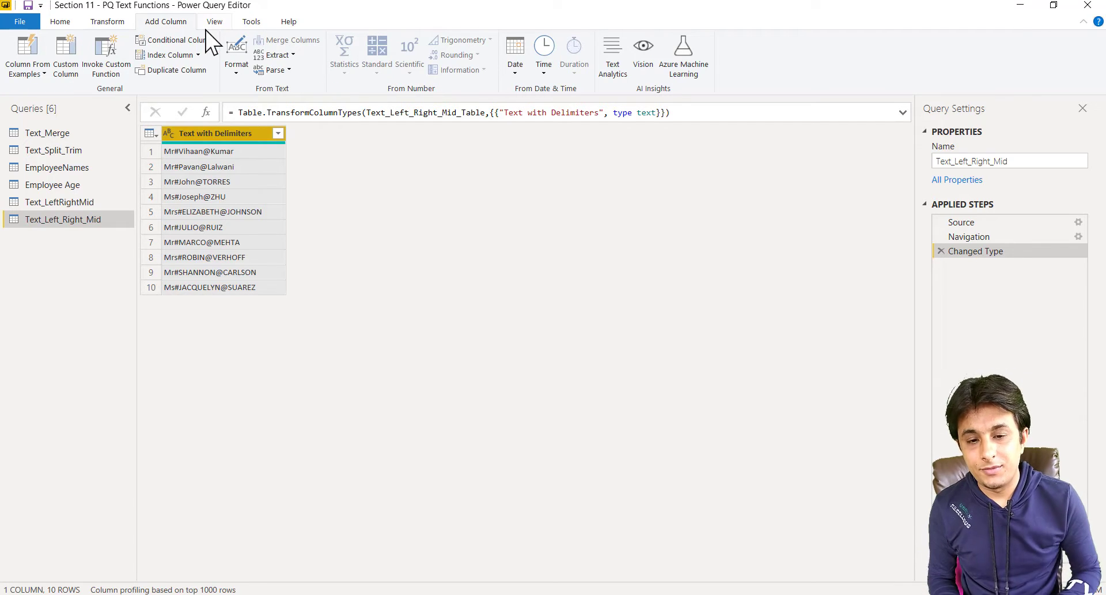
left_click(286, 55)
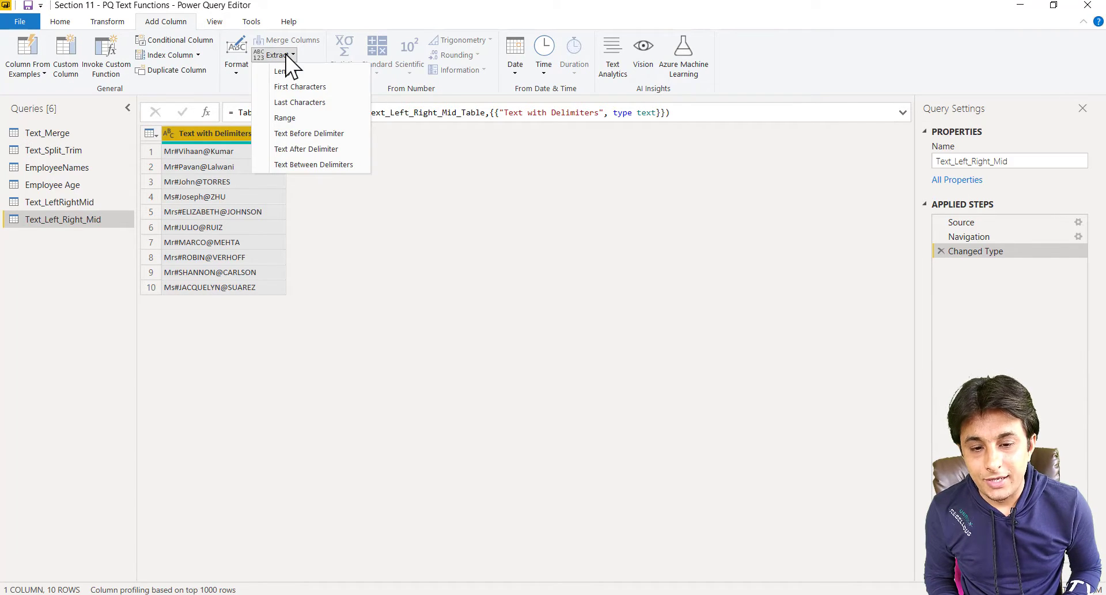
Extract the text before '#' into a new column holding each prefix (Mr, Ms, Mrs)
left_click(346, 134)
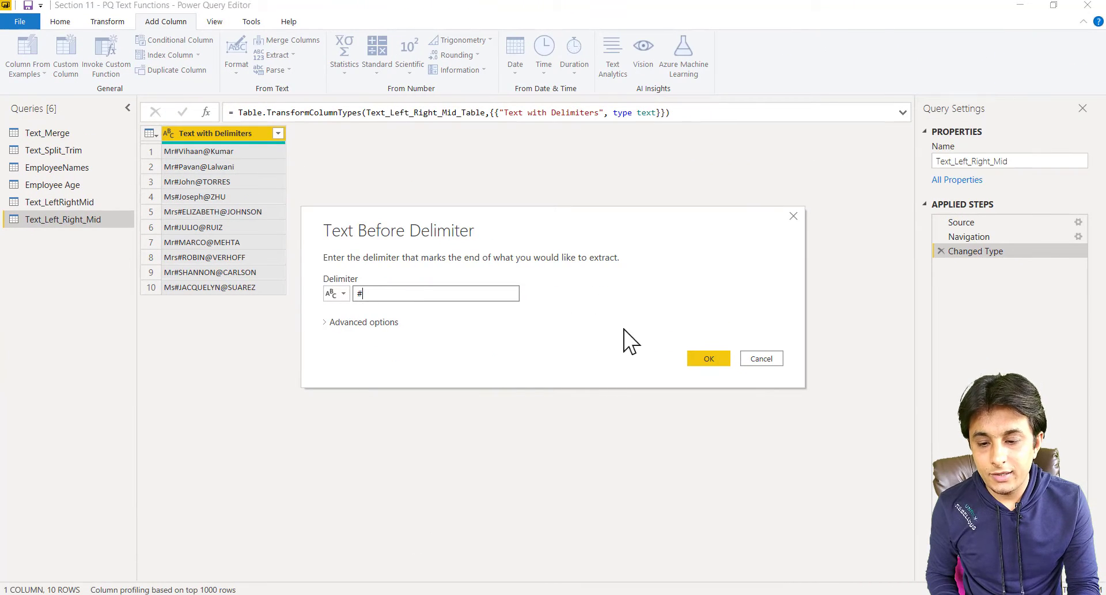
left_click(701, 350)
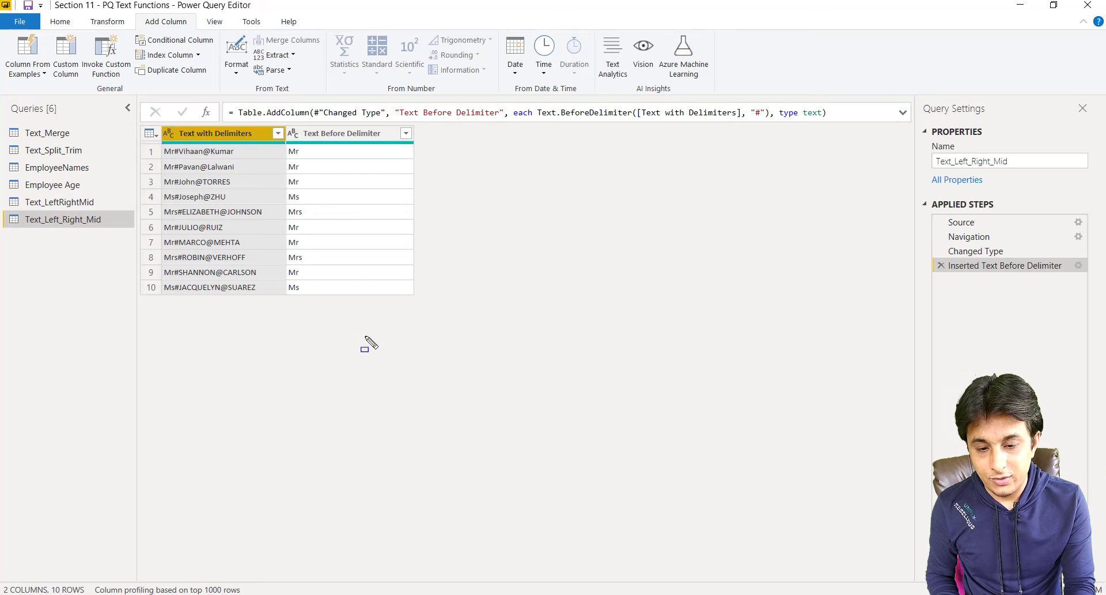
mouse_move(364, 342)
left_mouse_down()
mouse_move(280, 206)
mouse_move(284, 146)
left_mouse_up()
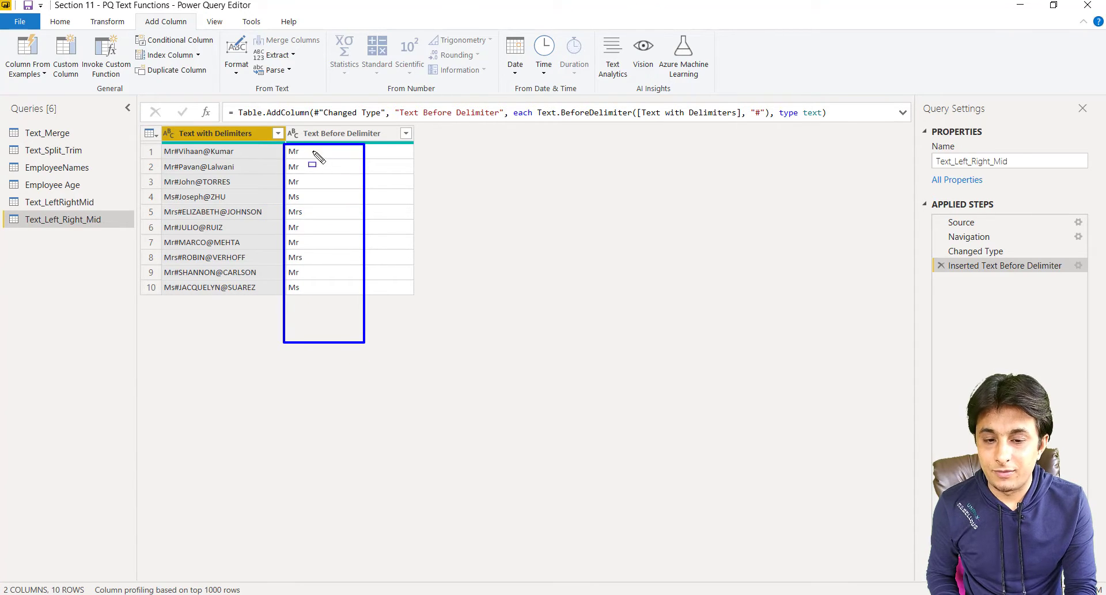
key("Escape")
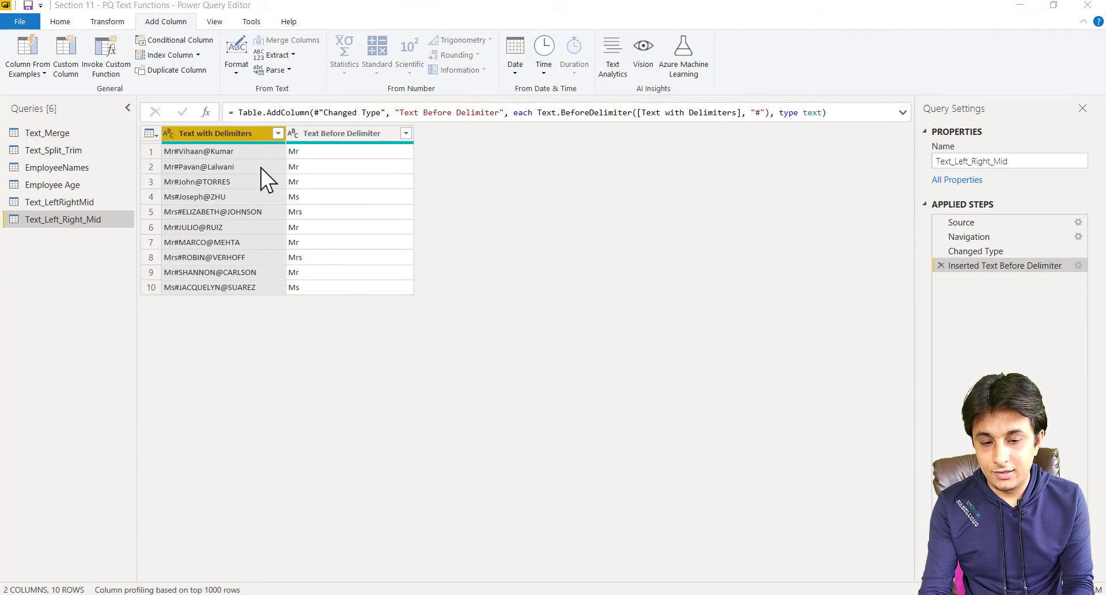
key("ctrl+2")
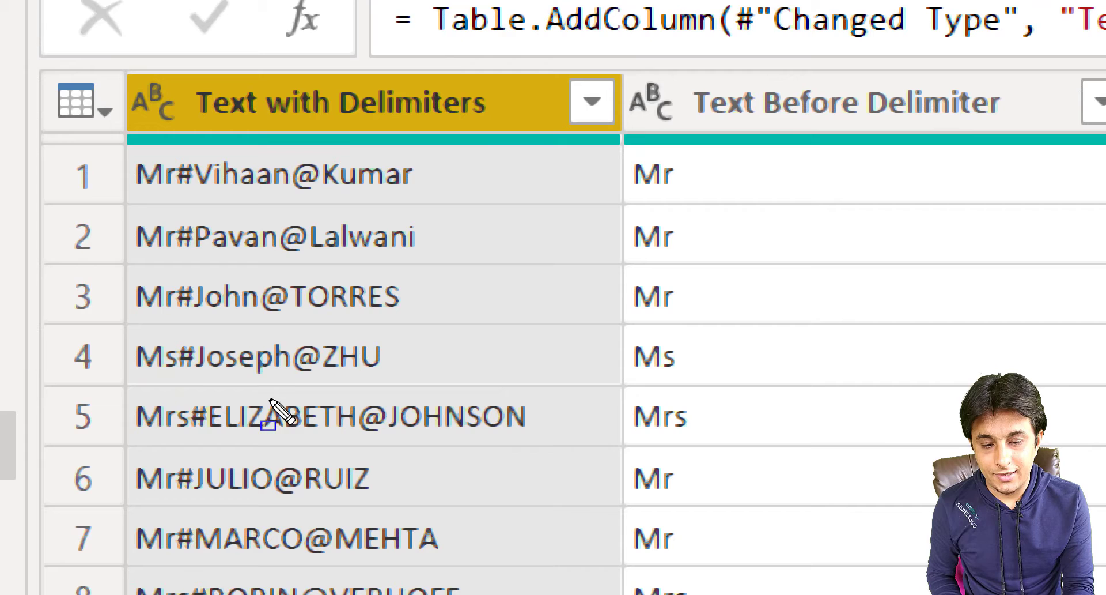
mouse_move(194, 329)
left_mouse_down()
mouse_move(238, 369)
mouse_move(294, 382)
left_mouse_up()
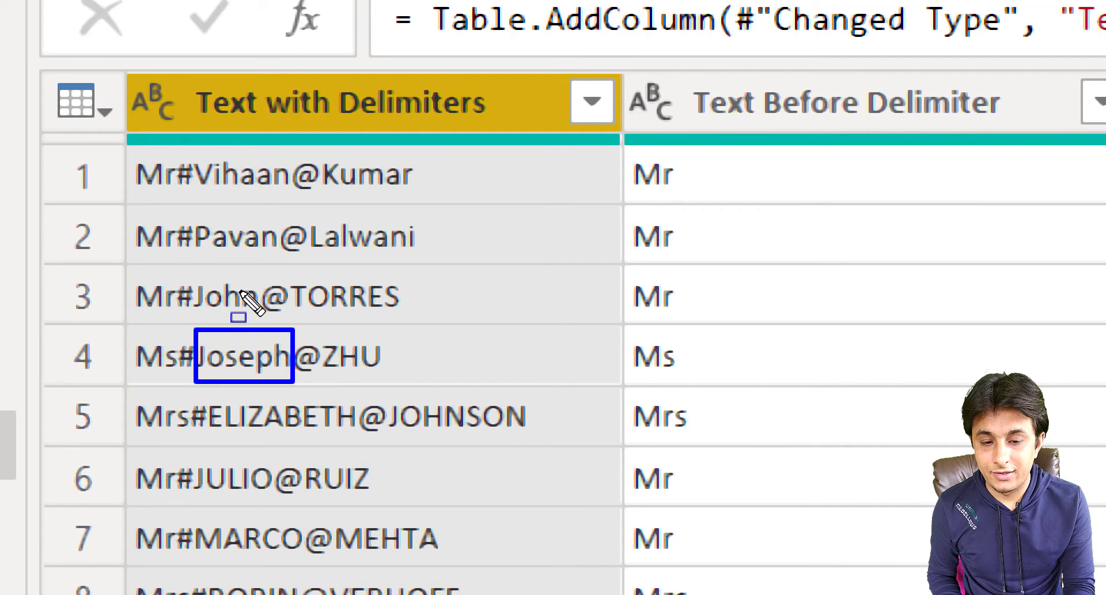
mouse_move(189, 220)
left_mouse_down()
mouse_move(210, 242)
mouse_move(280, 266)
left_mouse_up()
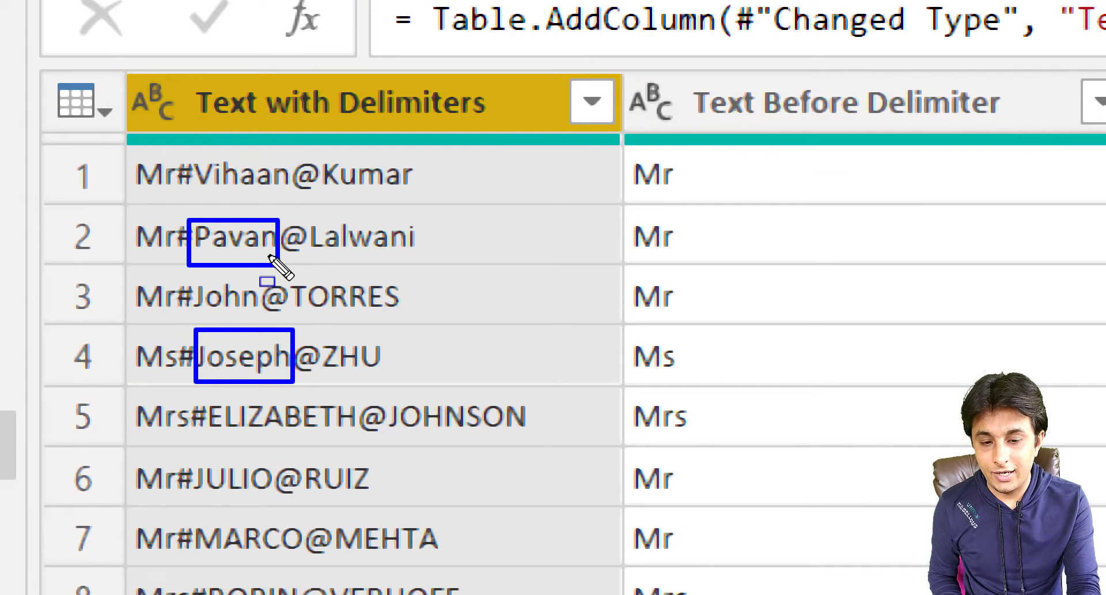
key("Escape")
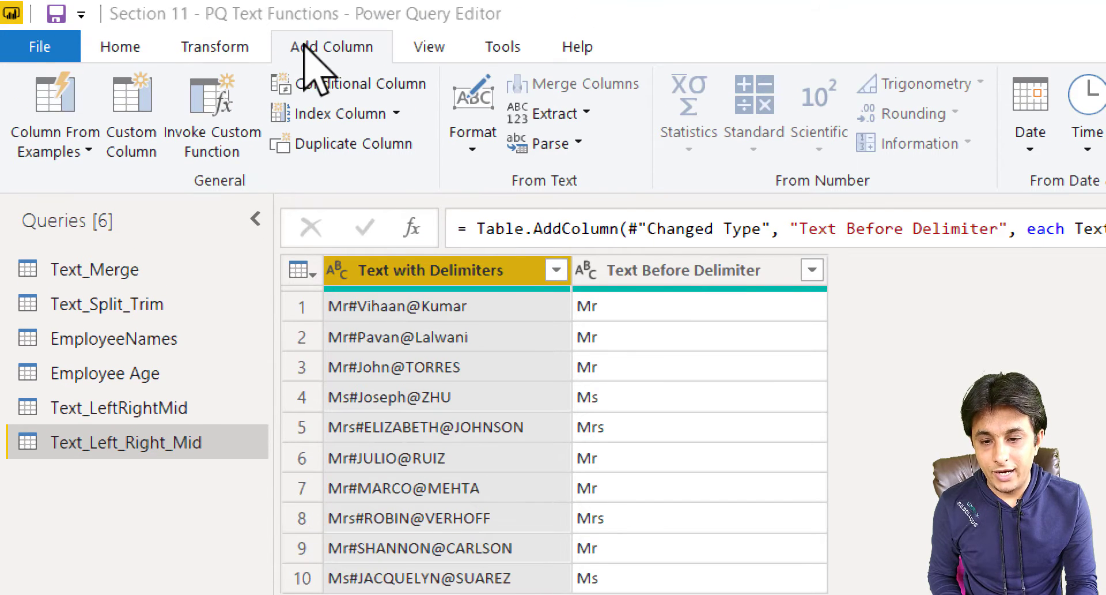
Extract each first name between the '#' and '@' delimiters into a new column
left_click(585, 112)
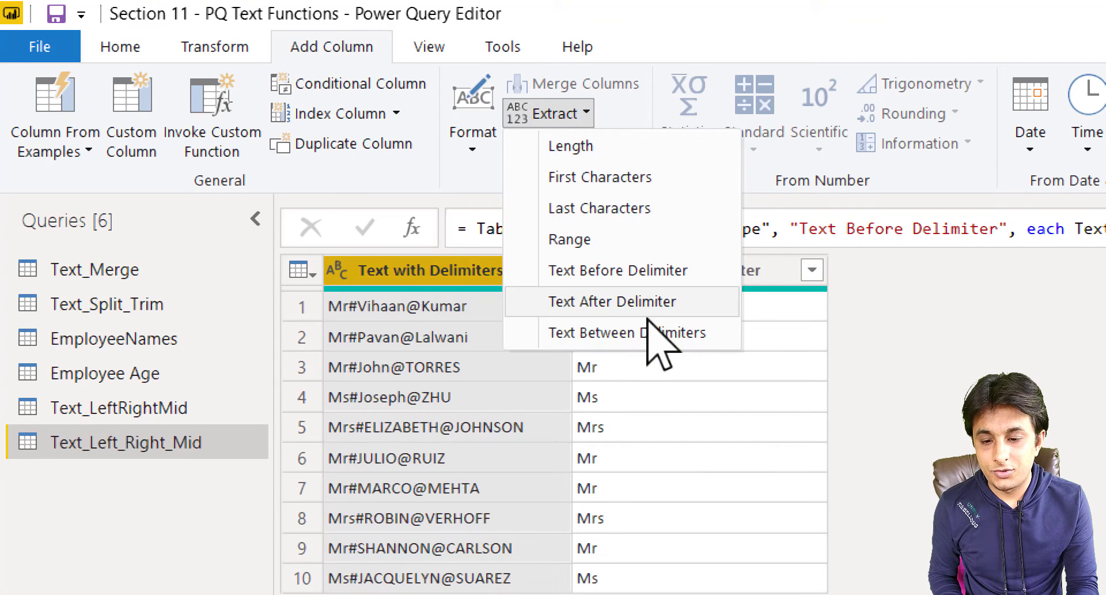
left_click(708, 337)
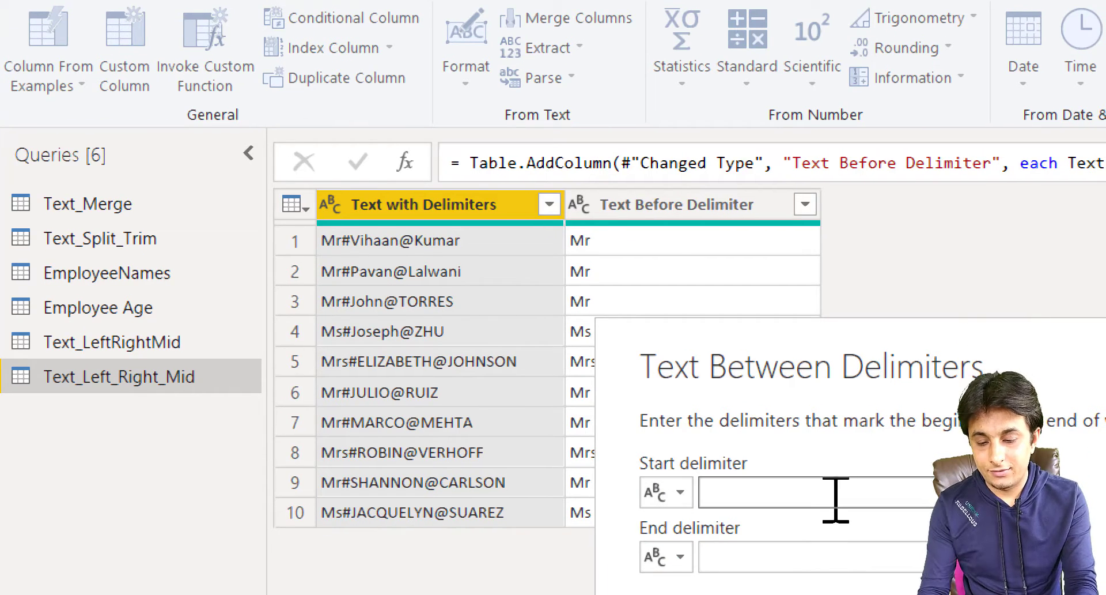
type("#")
left_click(811, 562)
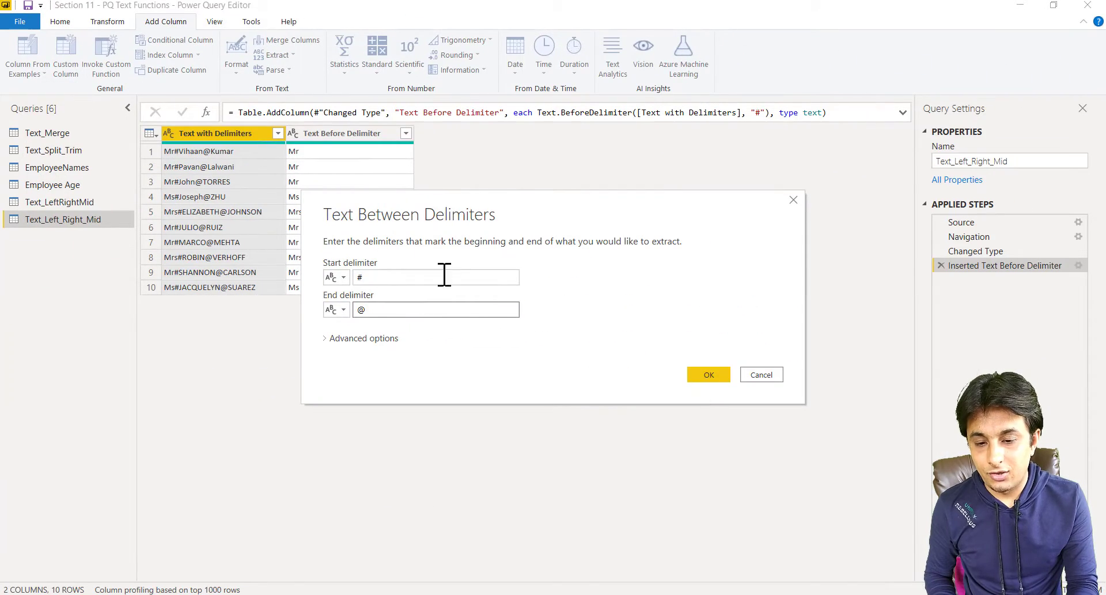
left_click(710, 373)
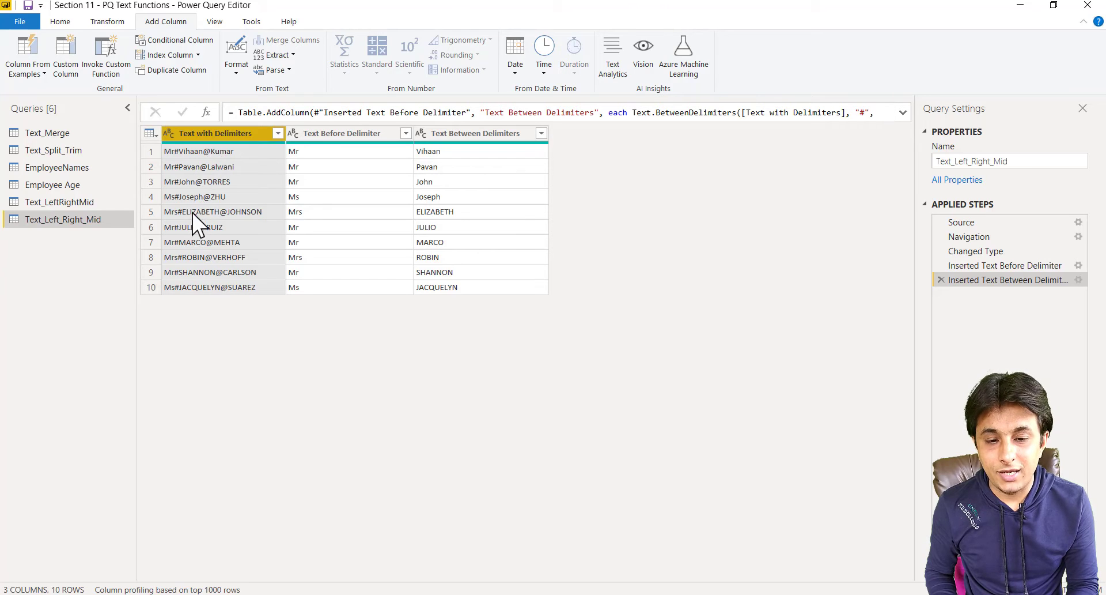
Extract each surname after the '@' delimiter into a new column
left_click(278, 54)
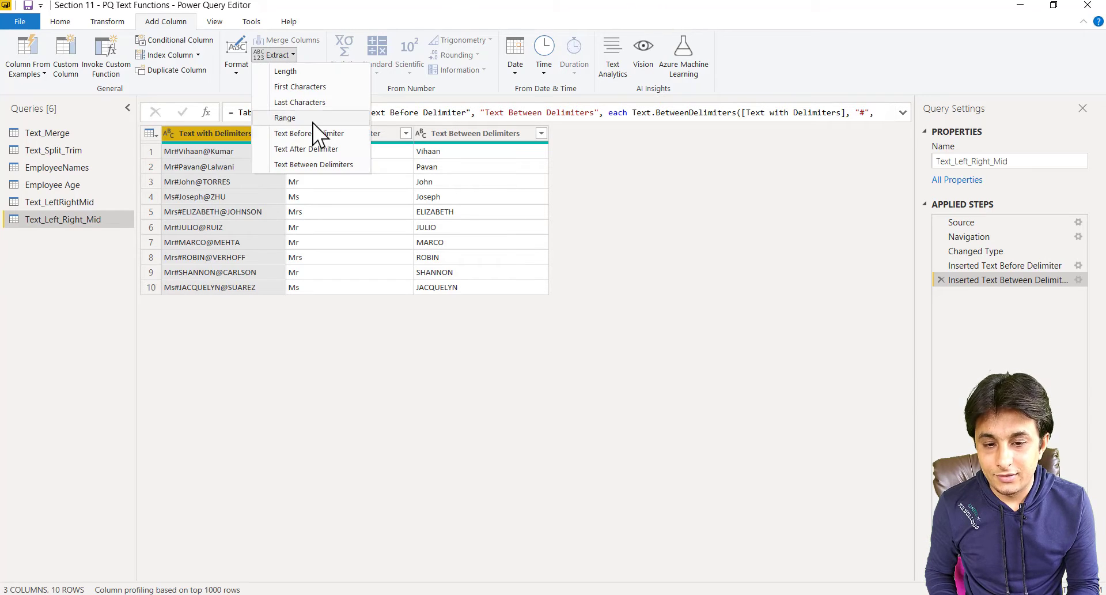
left_click(340, 151)
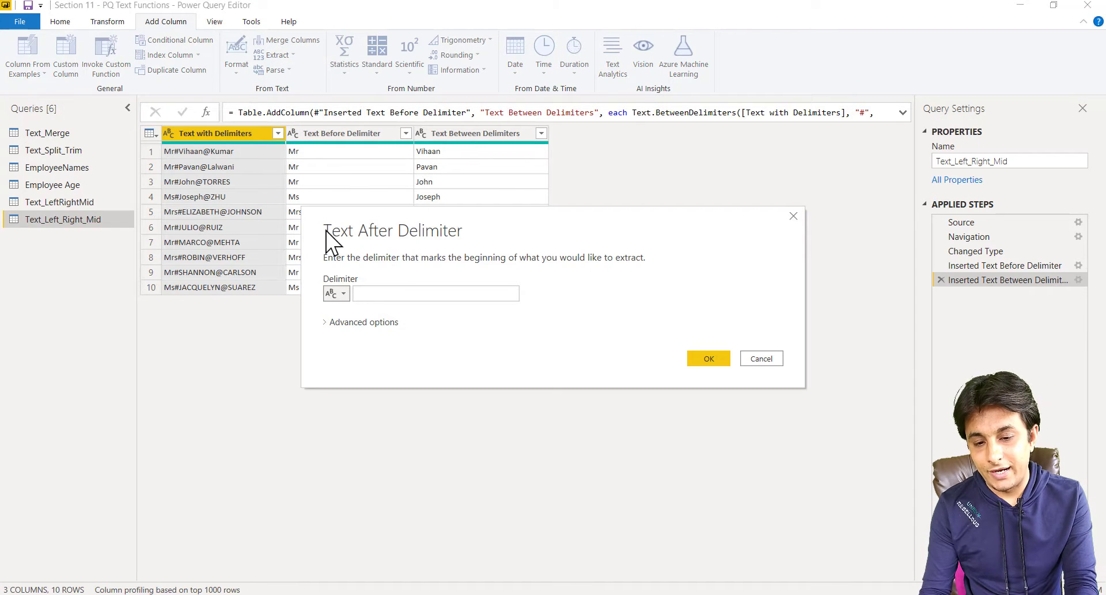
type("@")
left_click(714, 359)
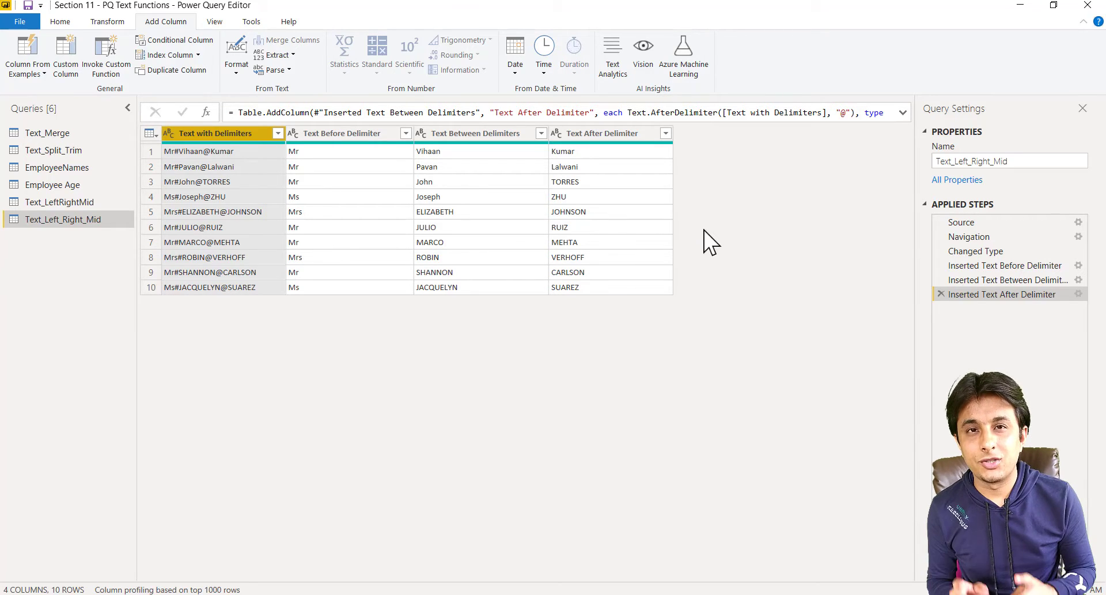
Remove the original Text with Delimiters column and rename Text Before Delimiter to Prefix
right_click(216, 136)
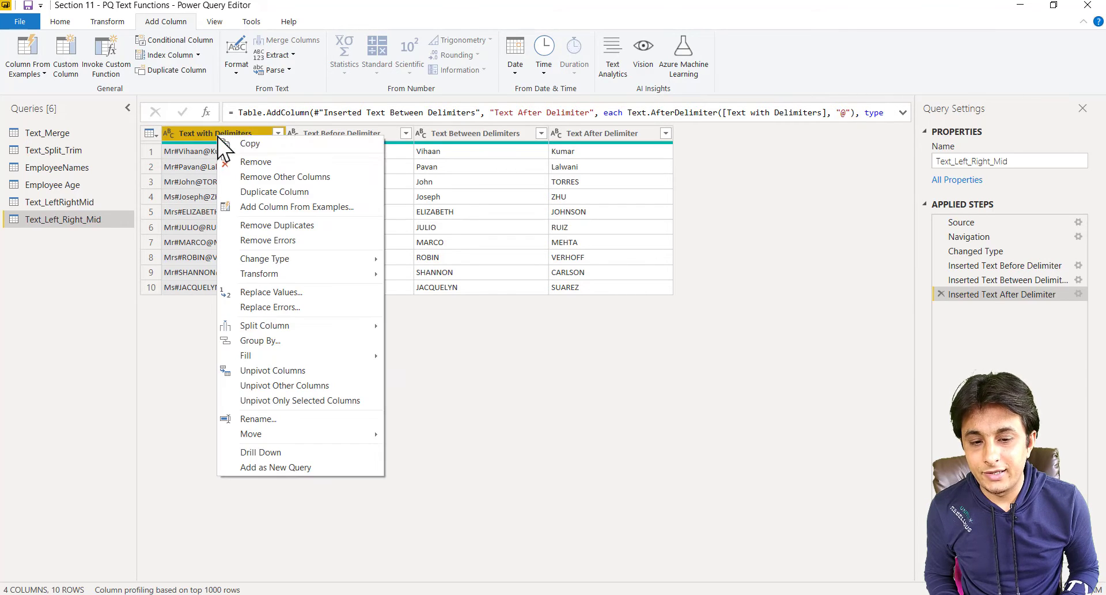
left_click(297, 160)
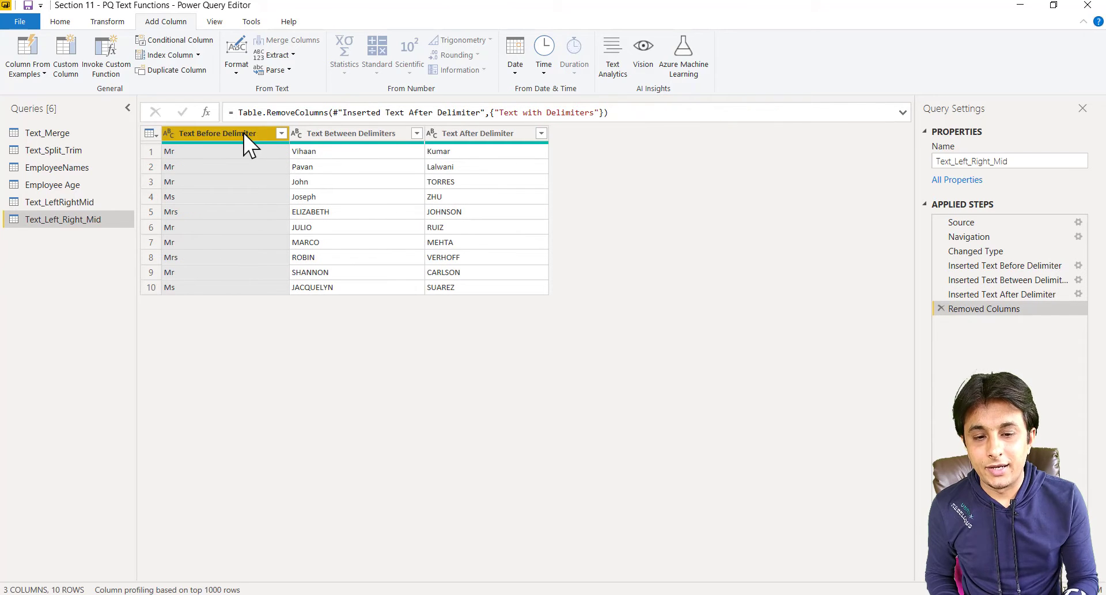
double_click(243, 133)
type("Pr")
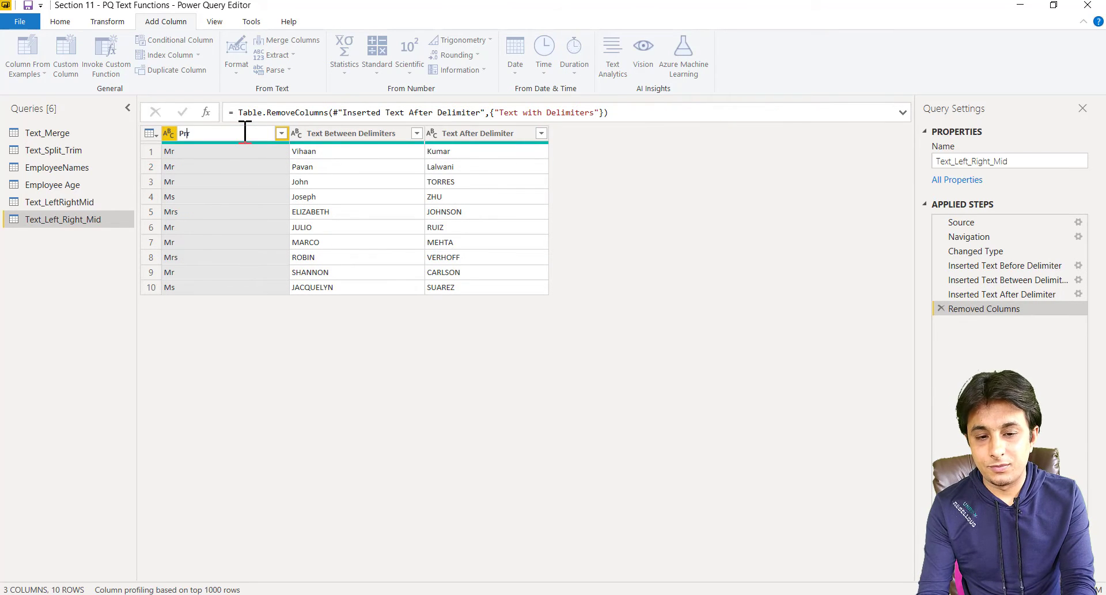
type("efix")
key("Return")
Rename the between- and after-delimiter columns to FirstName and LastName
double_click(344, 133)
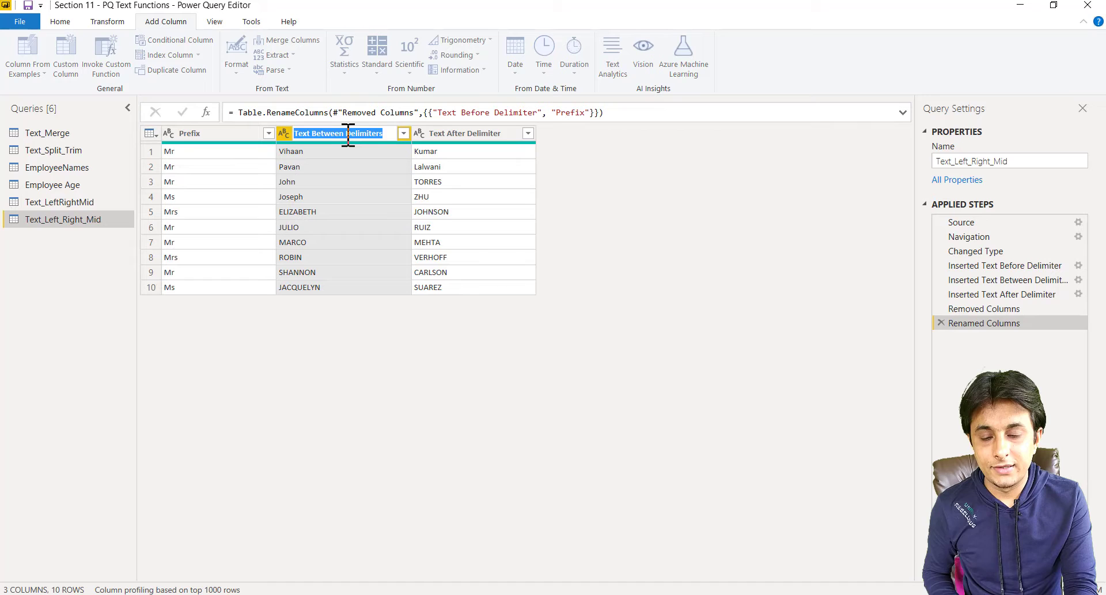
type("FirstName")
key("Return")
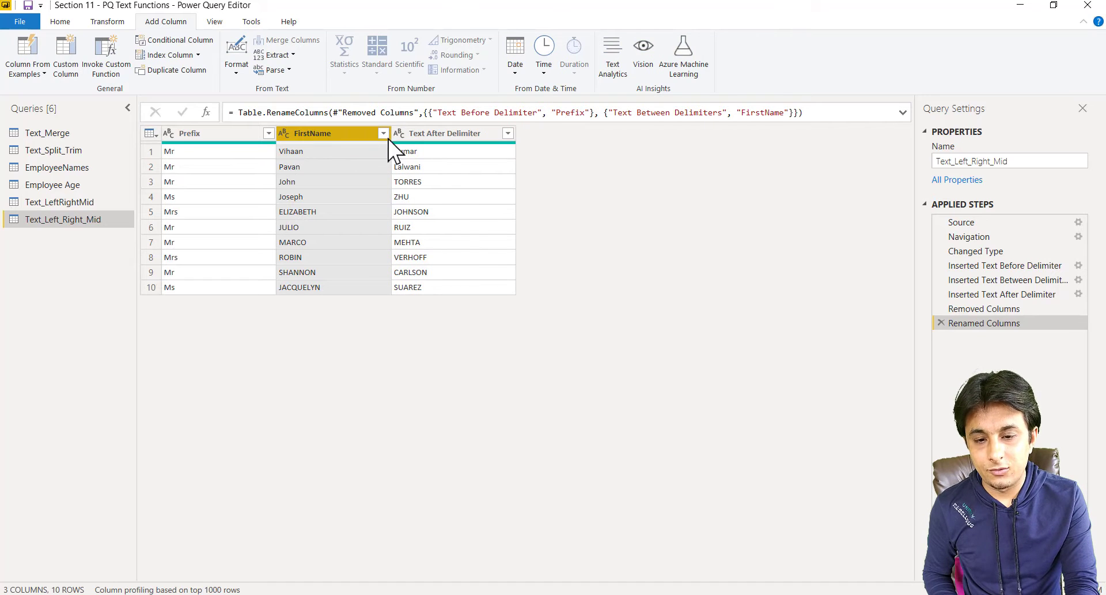
double_click(444, 133)
type("LastName")
key("Return")
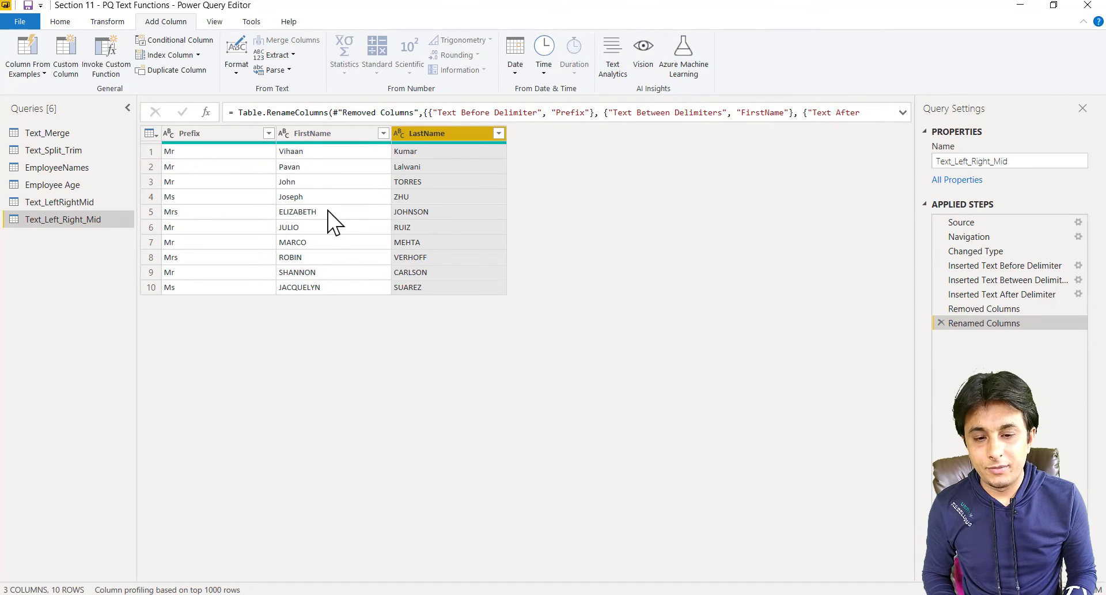
Merge Prefix, FirstName and LastName with a Space separator into a column named FullName
left_click(194, 133)
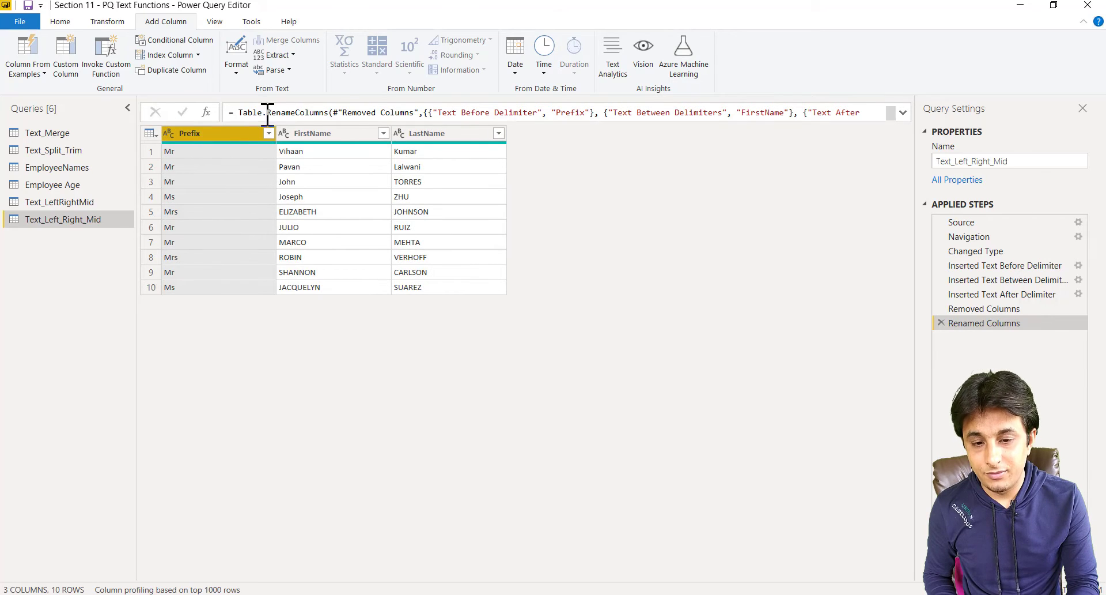
left_click(353, 132, "ctrl")
left_click(451, 132, "ctrl")
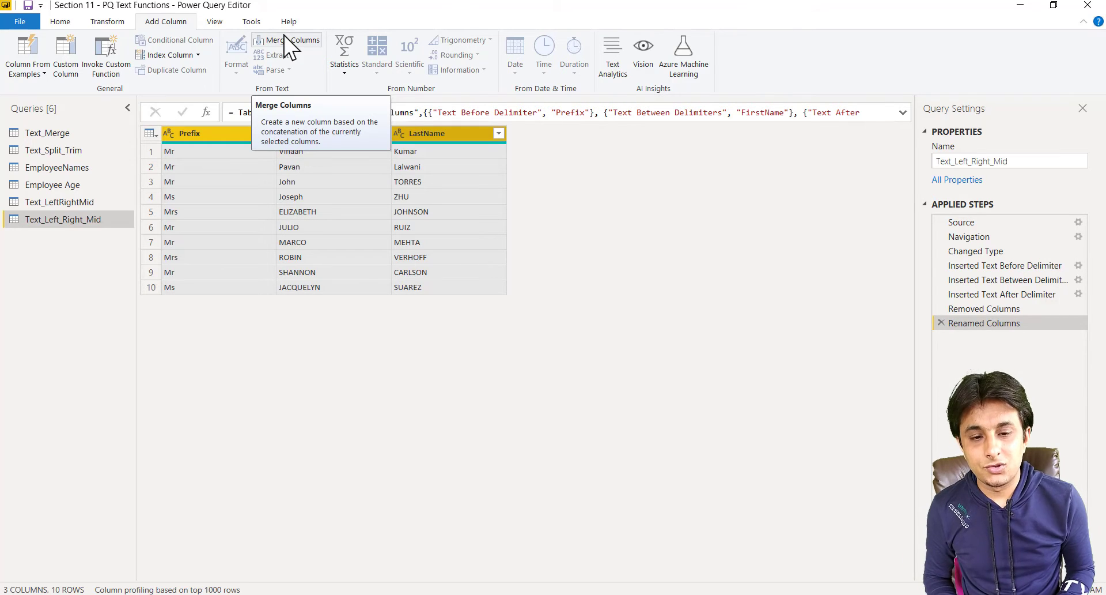
left_click(104, 23)
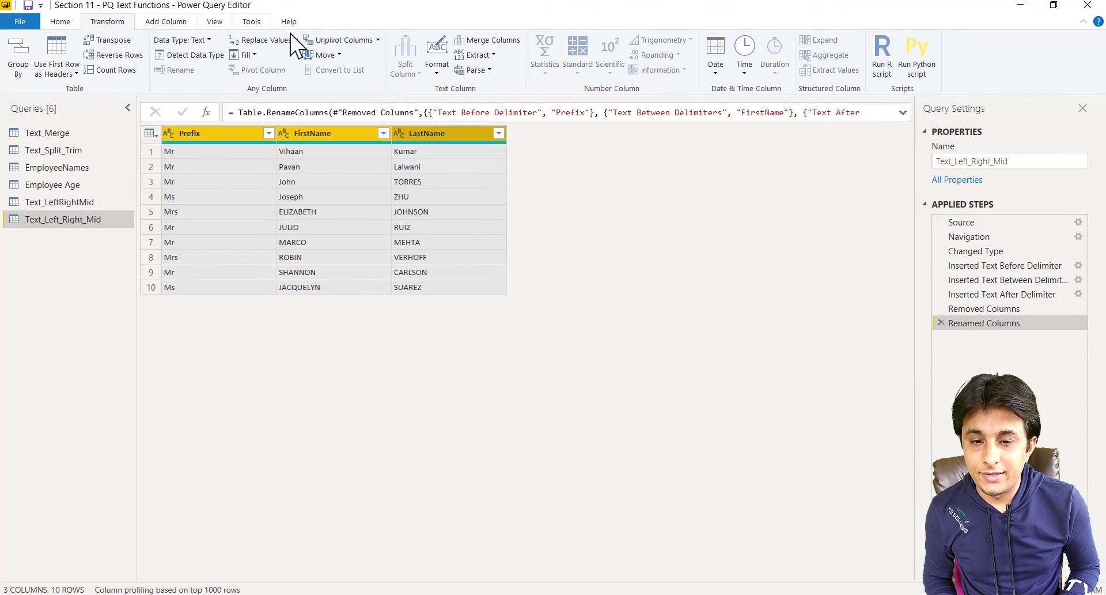
left_click(489, 37)
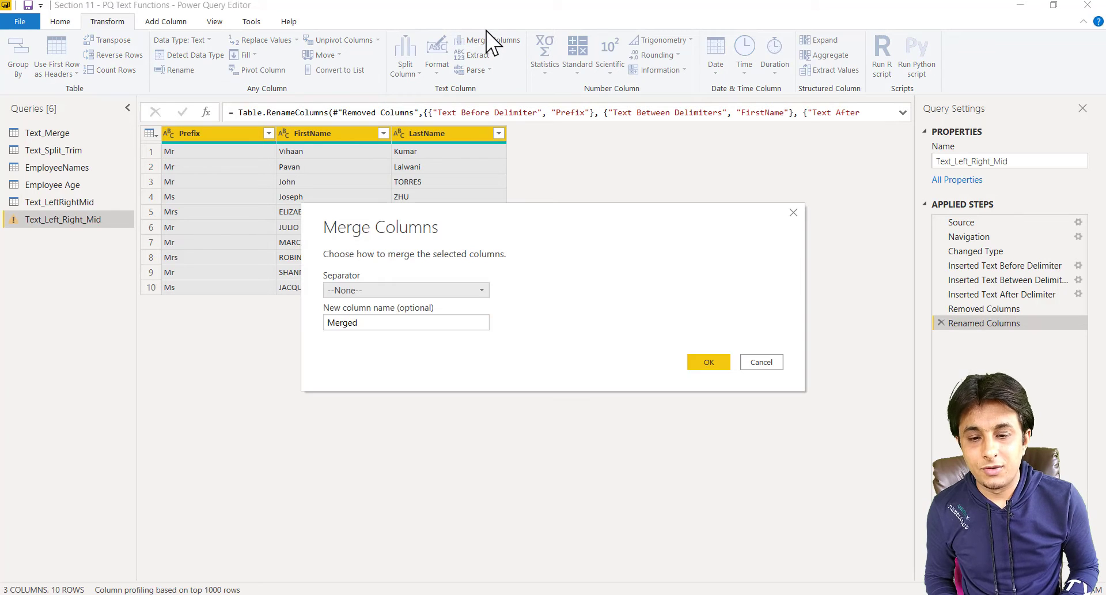
left_click(433, 291)
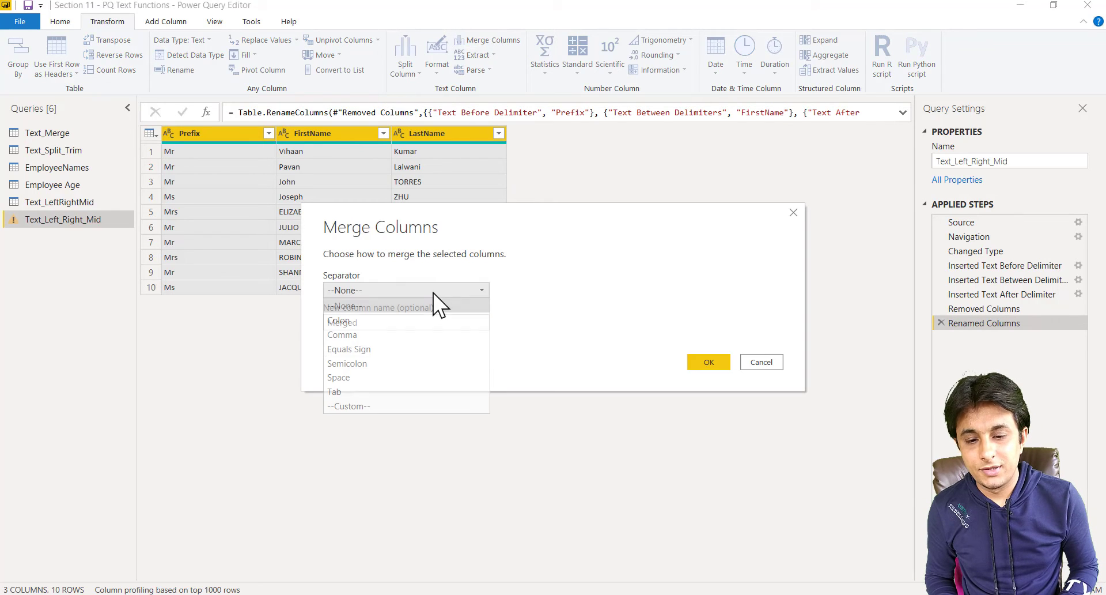
left_click(426, 378)
double_click(405, 327)
type("FullName")
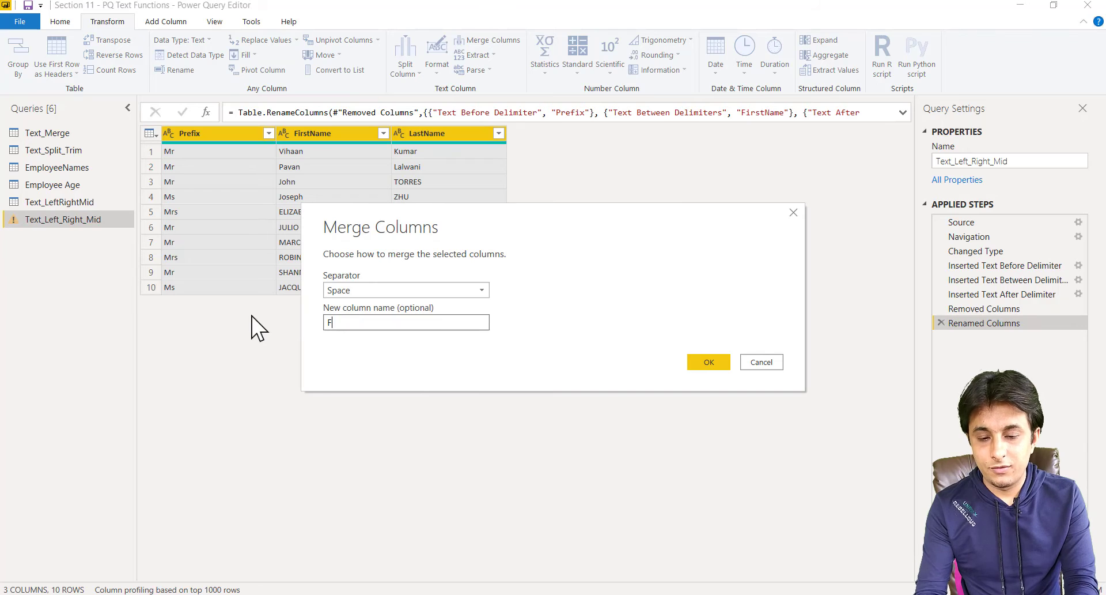
left_click(720, 363)
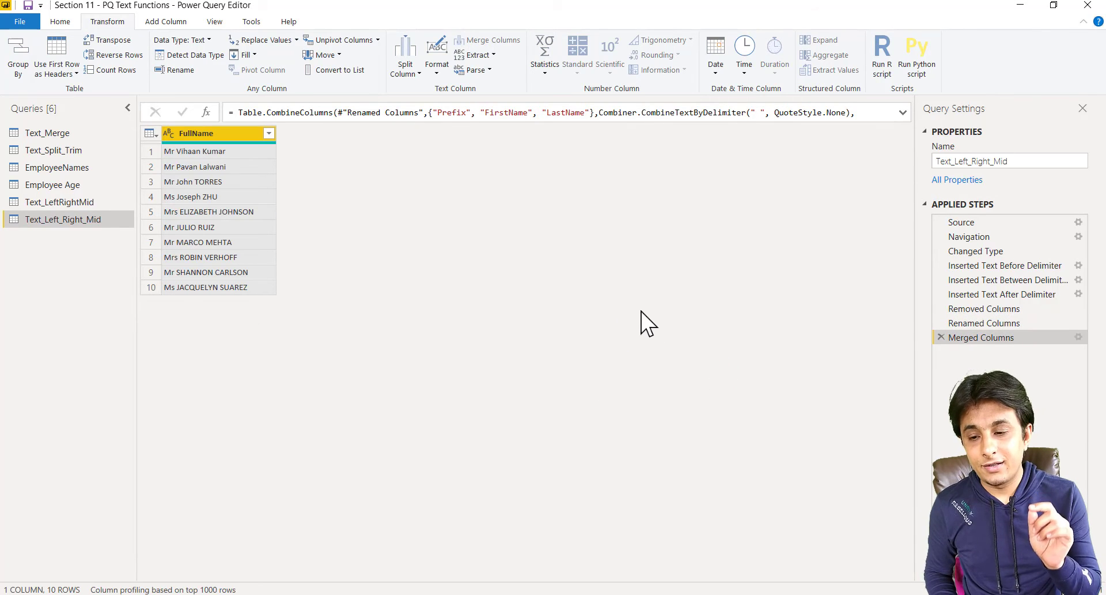
Compare the Changed Type and Merged Columns steps, then close and open the Number Functions workbook
left_click(970, 254)
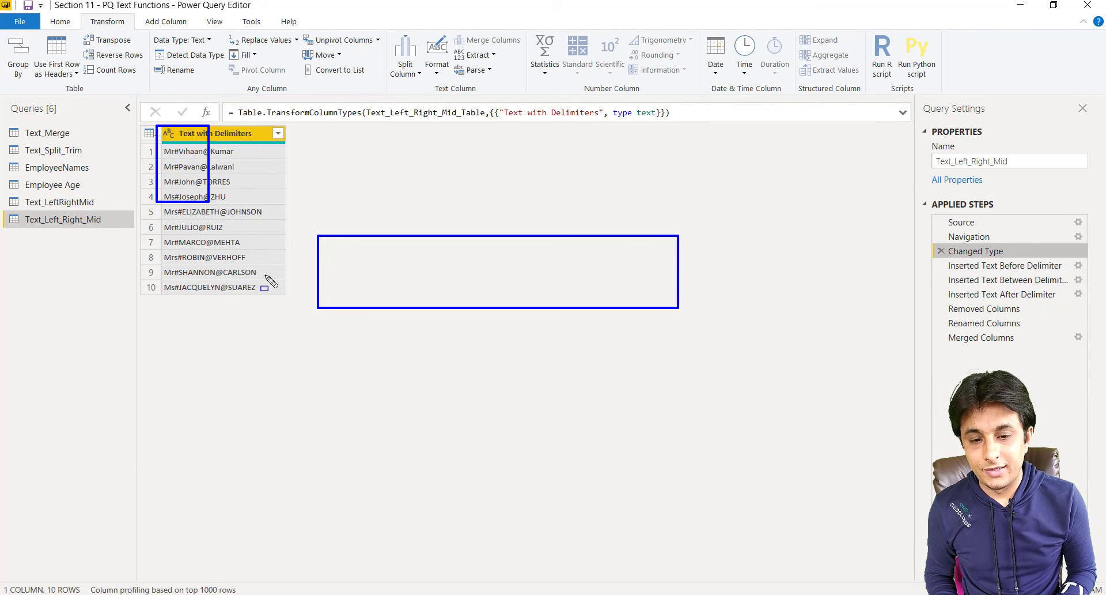
left_click(979, 339)
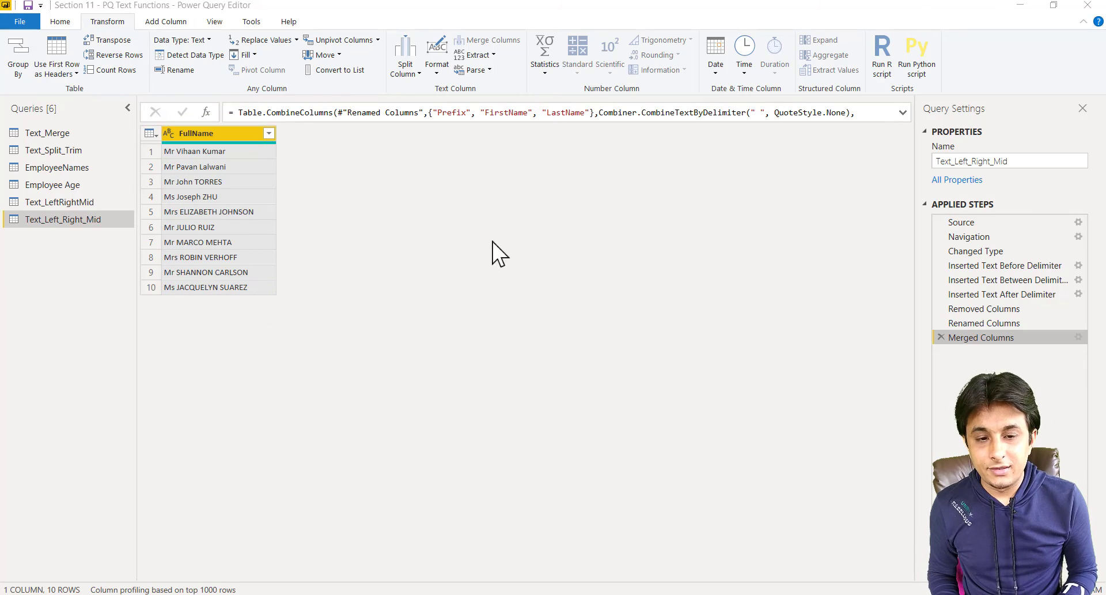
left_click(61, 21)
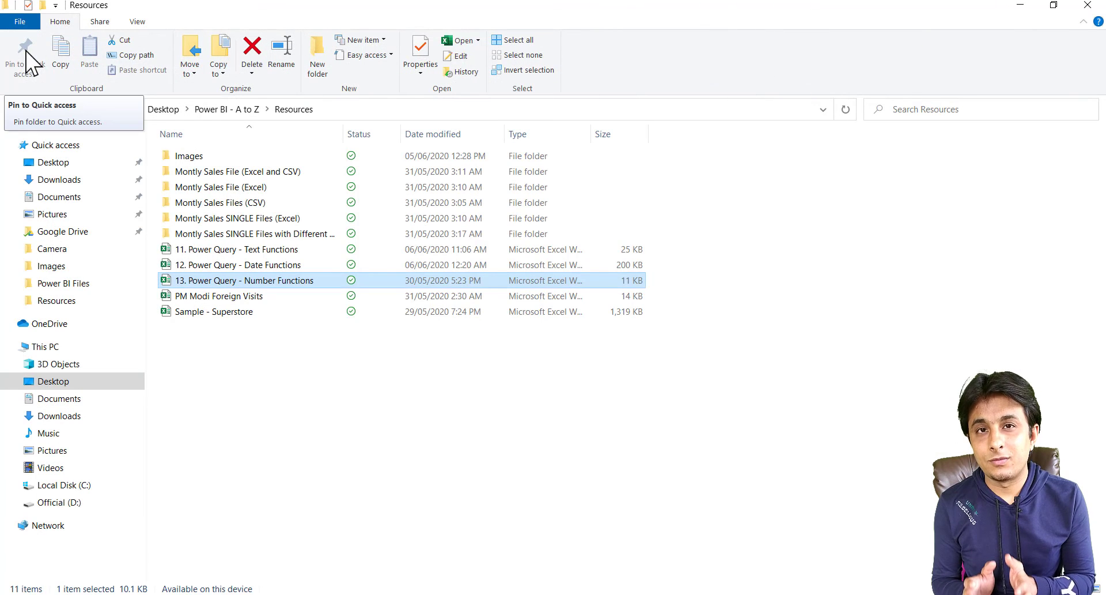
key("Return")
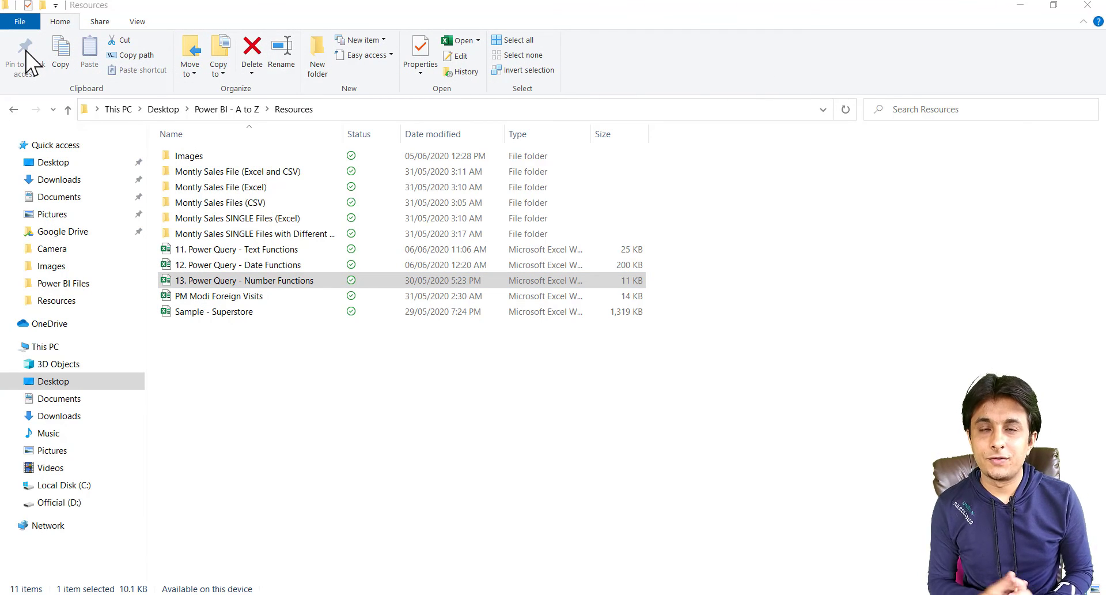